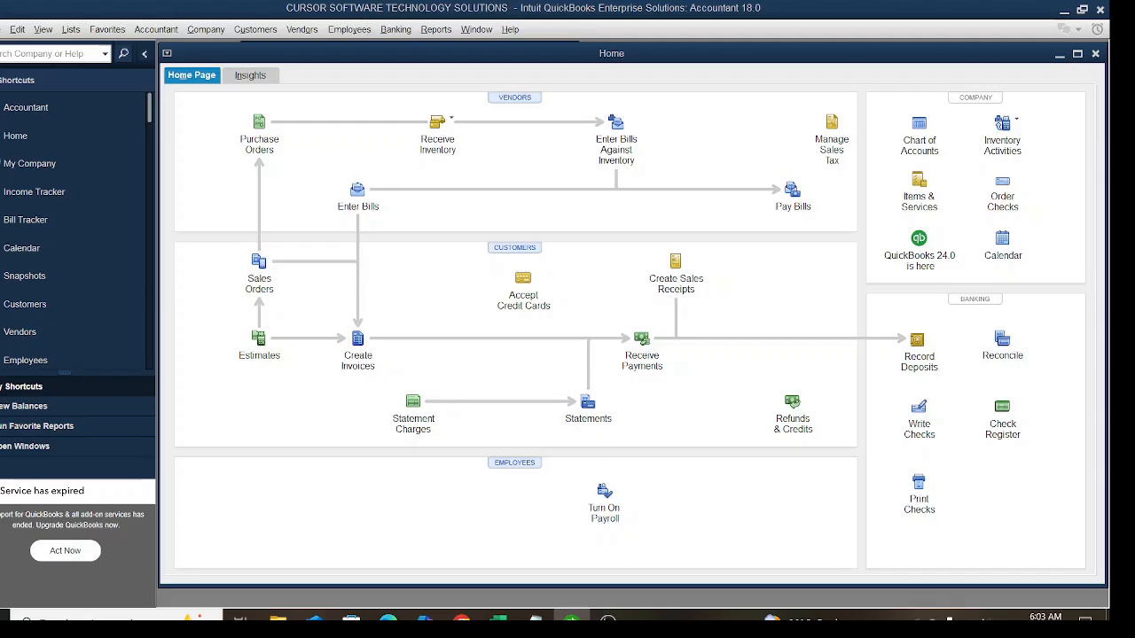
Open the Customer Center and start a new invoice for ANDERSON & CO
click(247, 32)
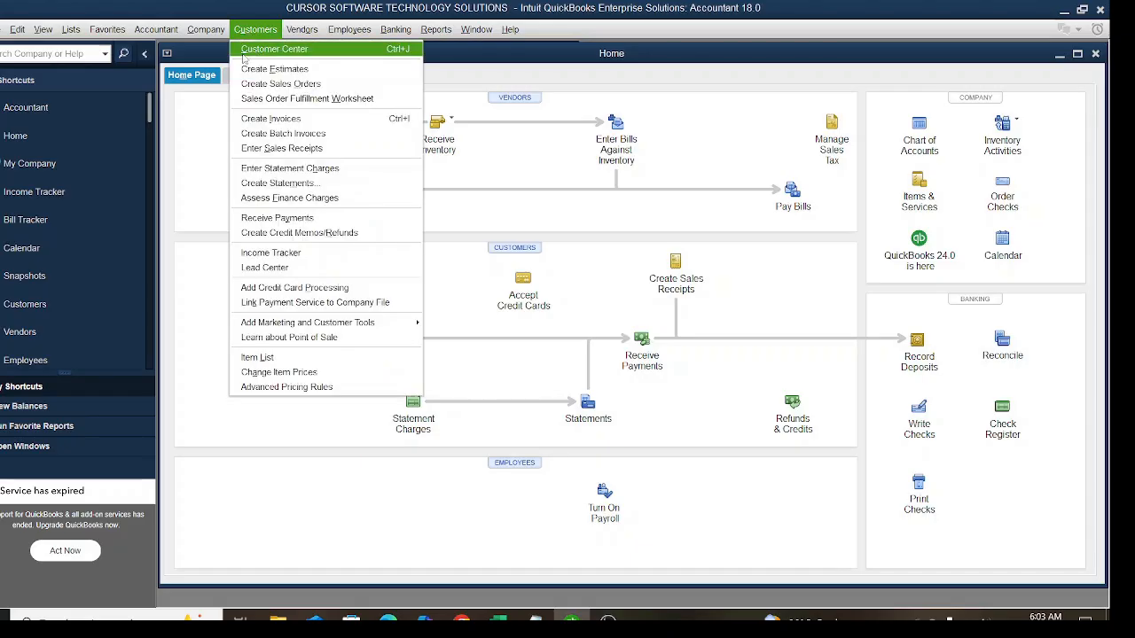
click(246, 51)
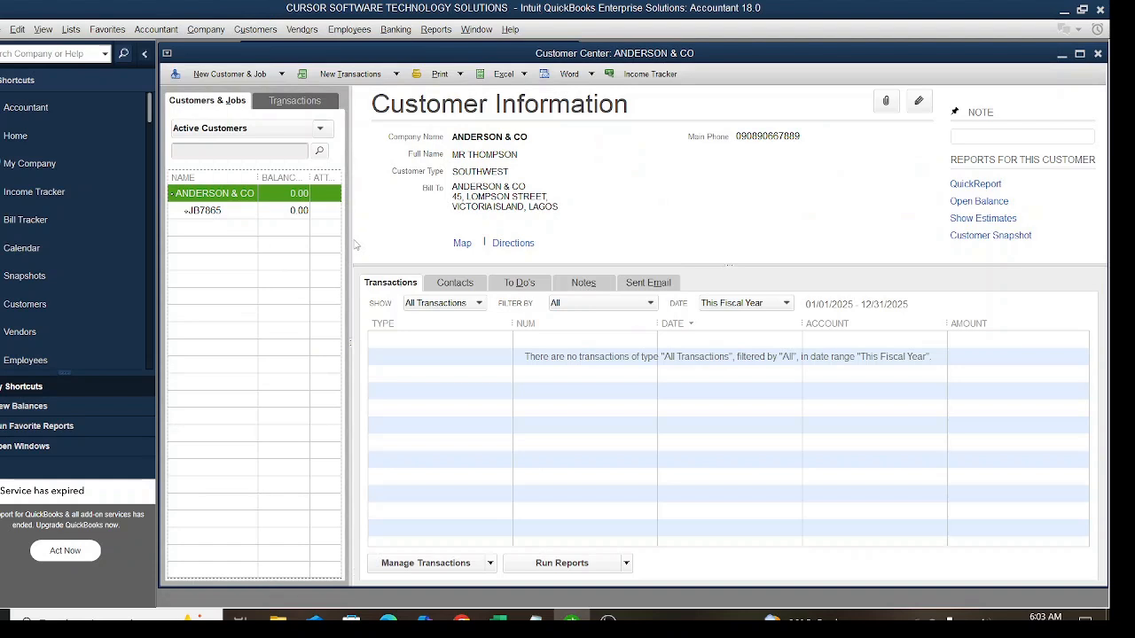
drag(349, 239, 594, 254)
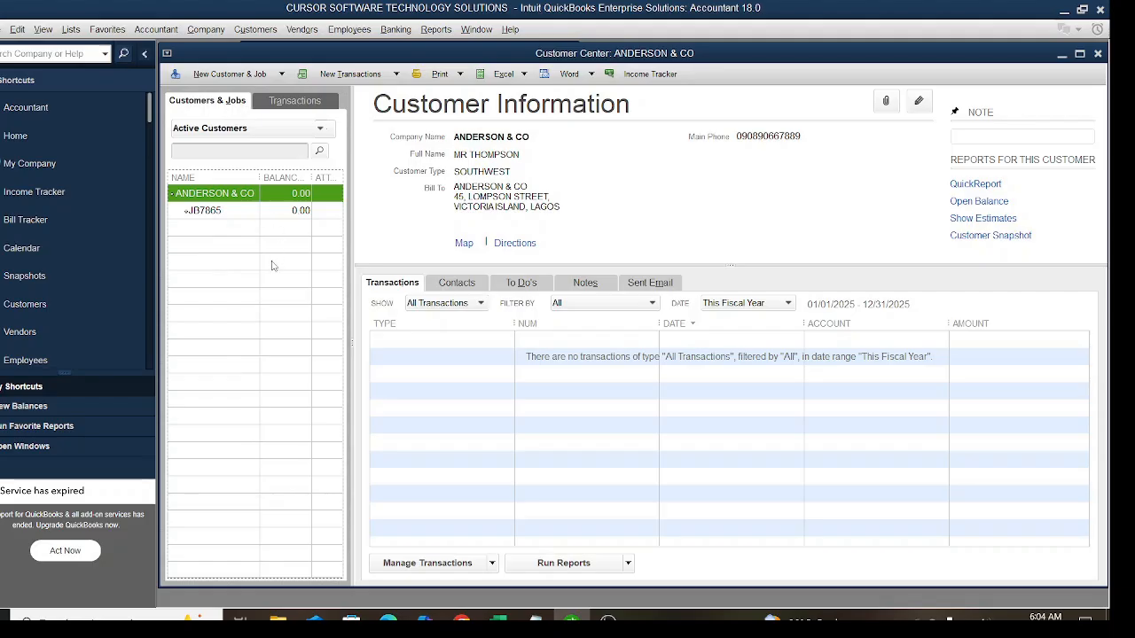
right_click(213, 201)
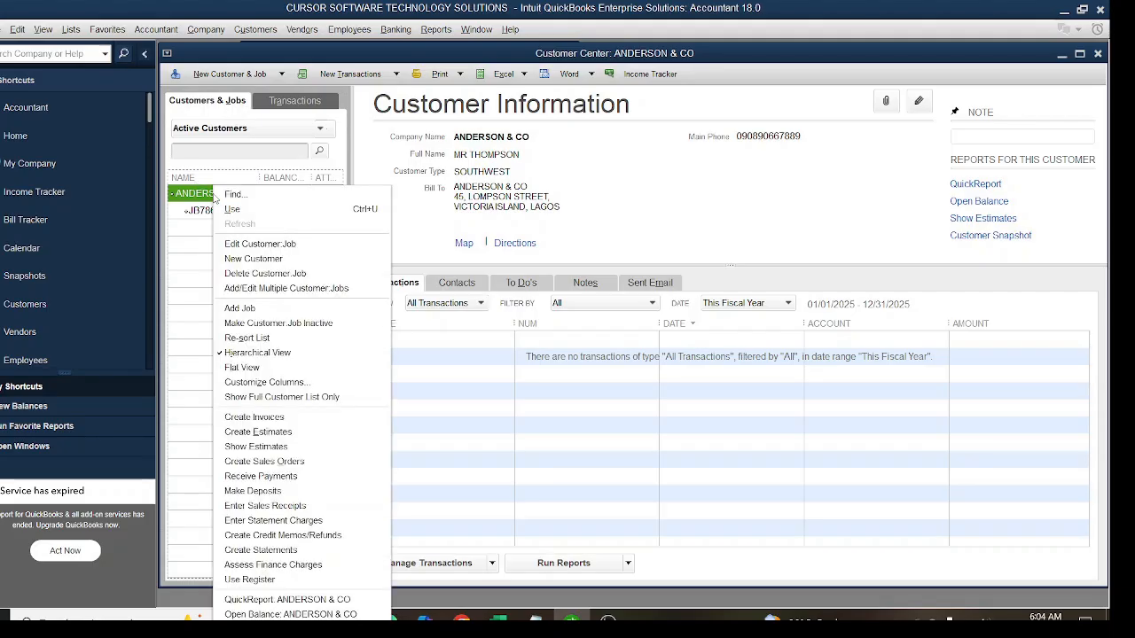
click(281, 417)
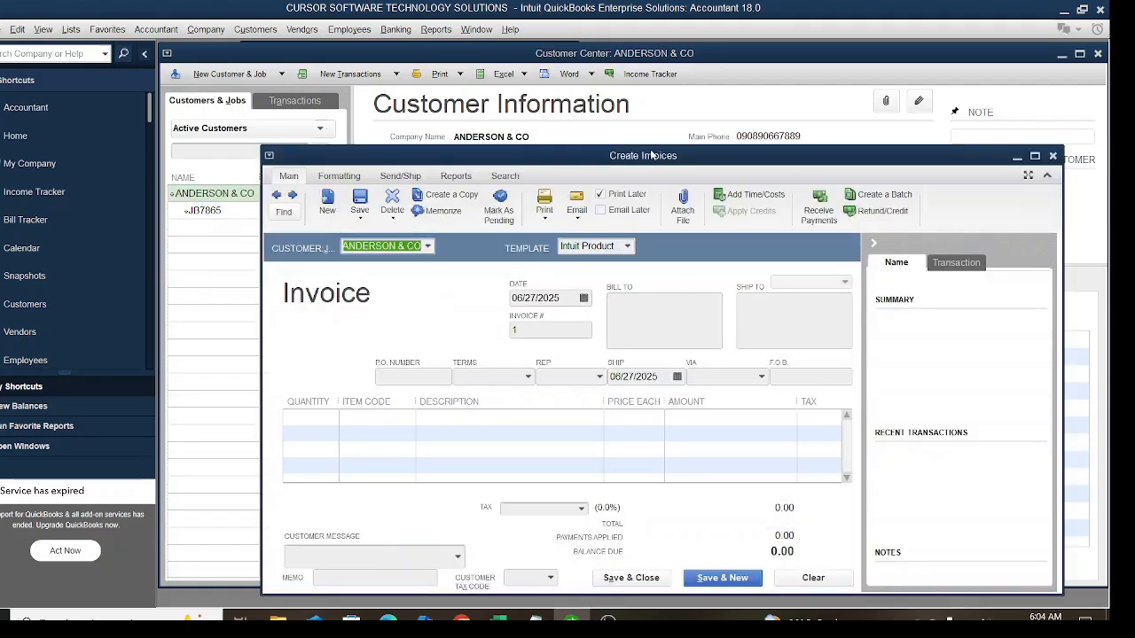
Load the customer's details into the invoice form and maximize the invoice window
drag(605, 151, 528, 75)
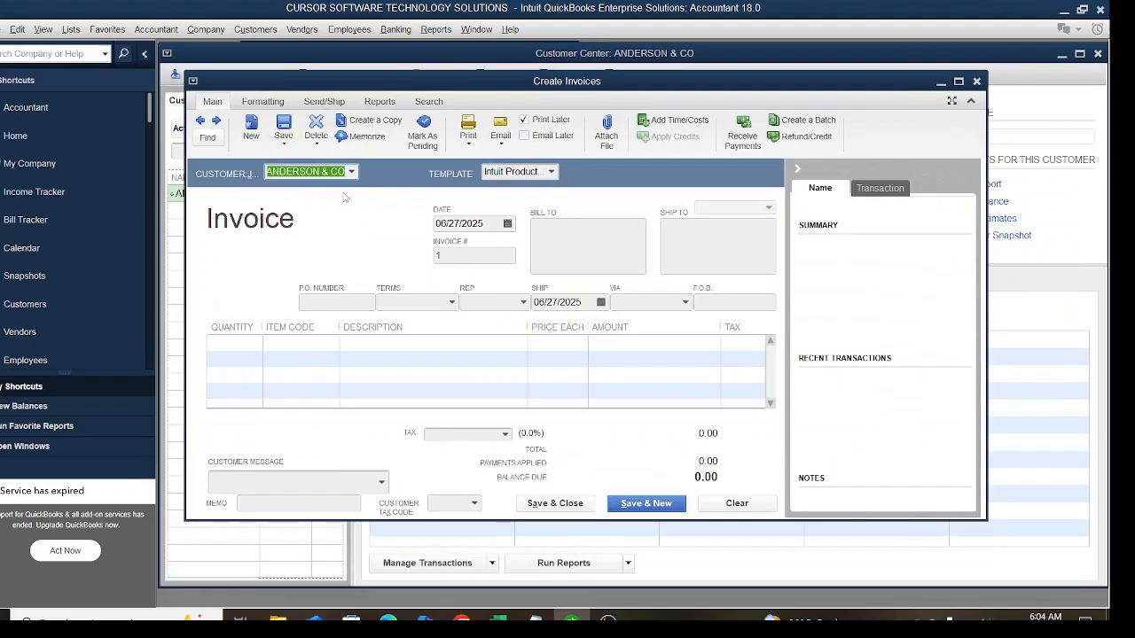
click(594, 255)
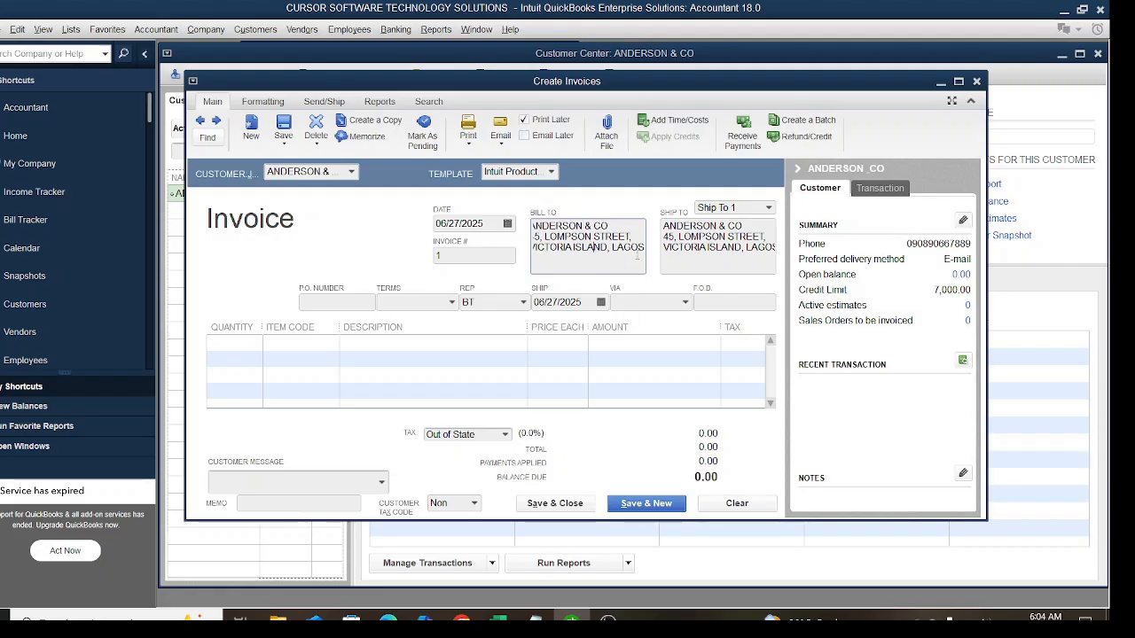
click(958, 82)
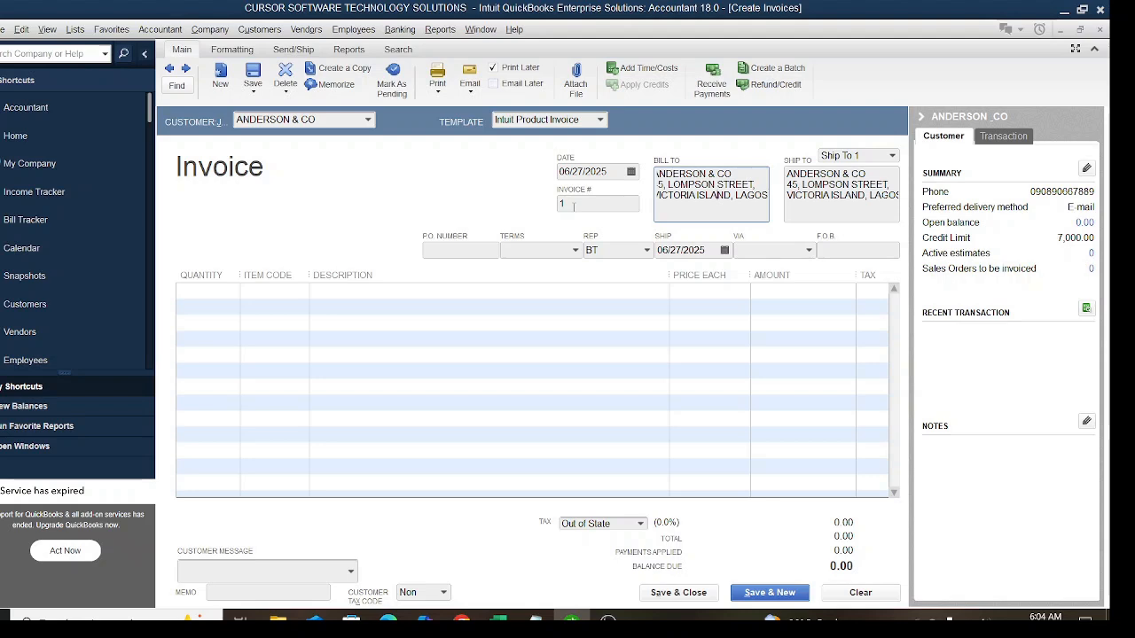
Set the invoice number to INV/2025/01
key(BackSpace)
click(576, 205)
key(BackSpace)
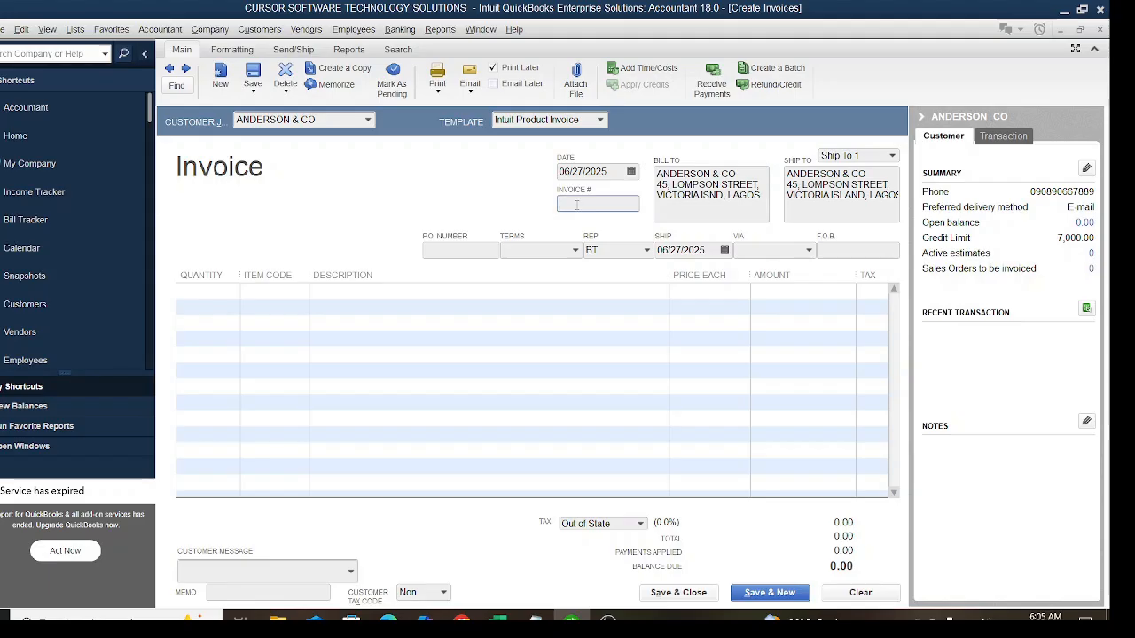
text(INV/2025/00)
key(BackSpace)
text(1)
key(BackSpace)
text(0)
key(BackSpace)
text(1)
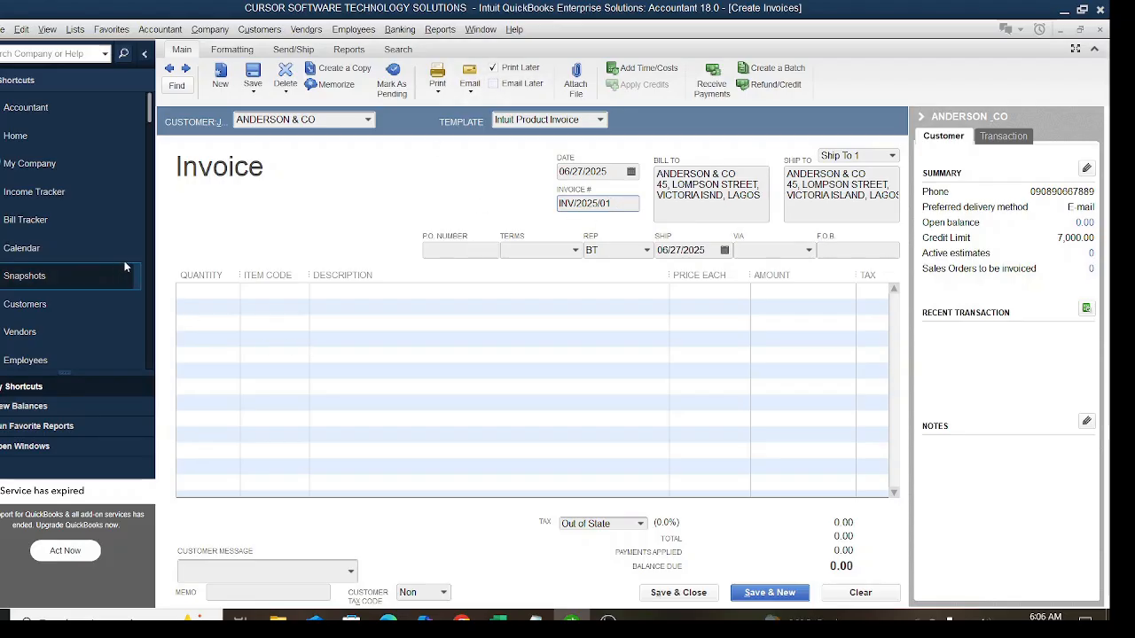
Enter quantity 5 on the first invoice line and start a new item of type Inventory Part for it
click(201, 289)
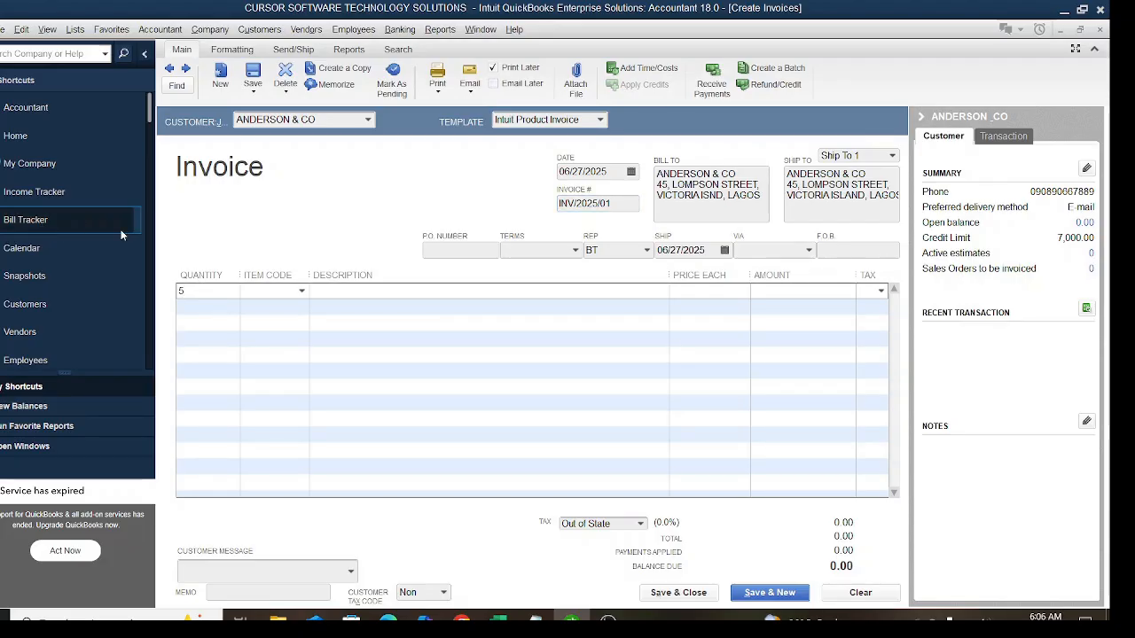
click(302, 292)
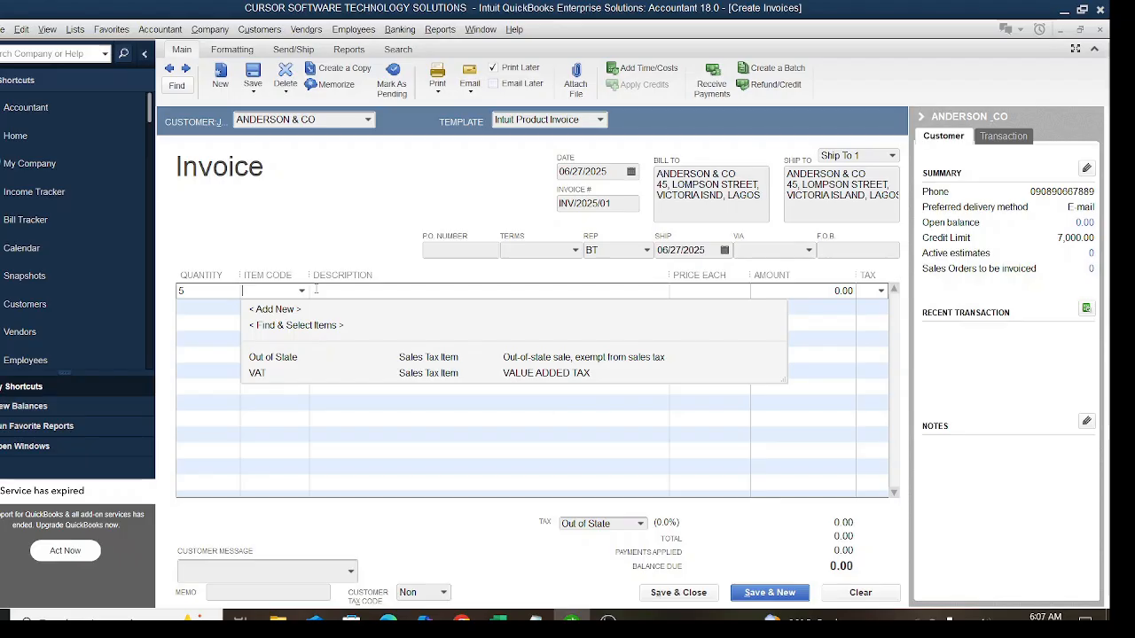
click(277, 311)
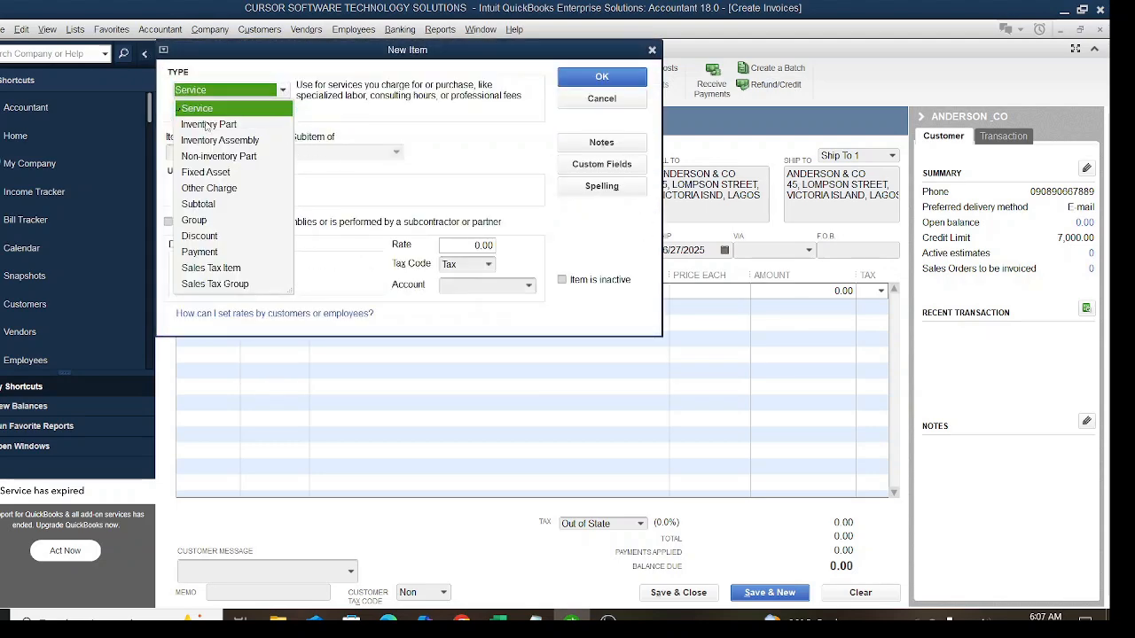
click(208, 125)
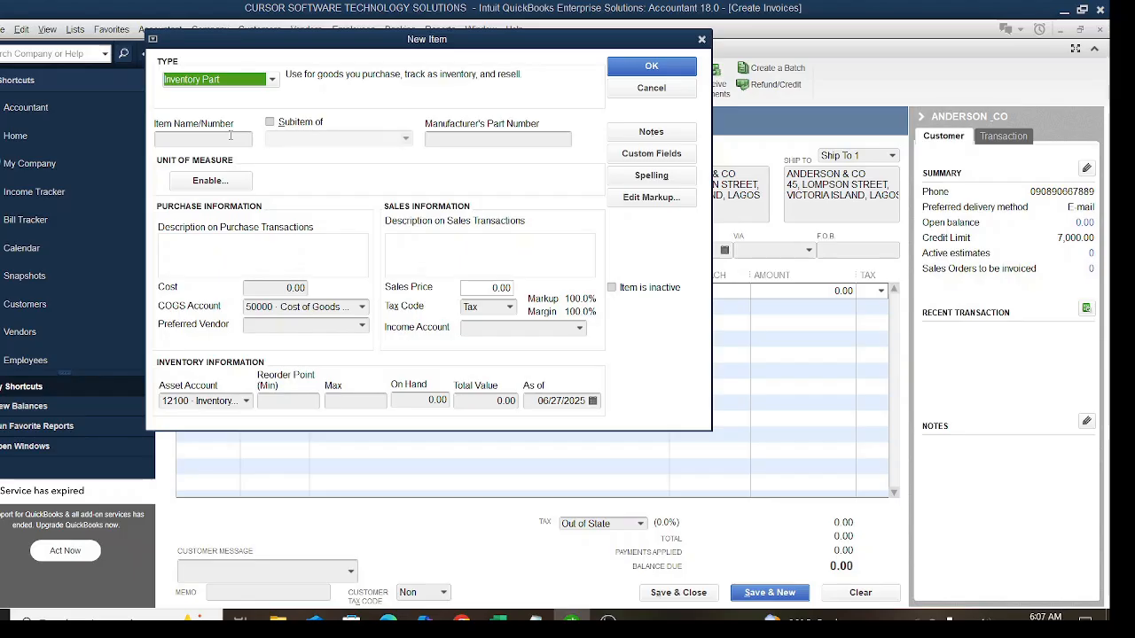
Name the new item rice and use the same text for its purchase and sales descriptions
click(204, 138)
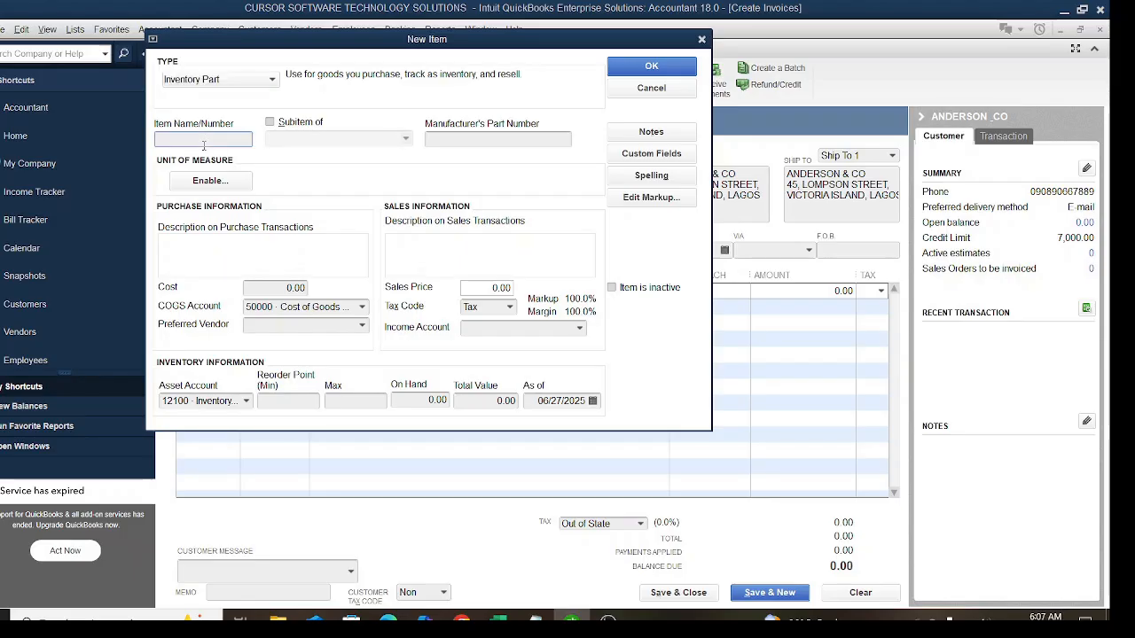
text(rice)
drag(219, 139, 20, 140)
key(ctrl+c)
click(227, 242)
key(ctrl+v)
click(459, 253)
key(ctrl+v)
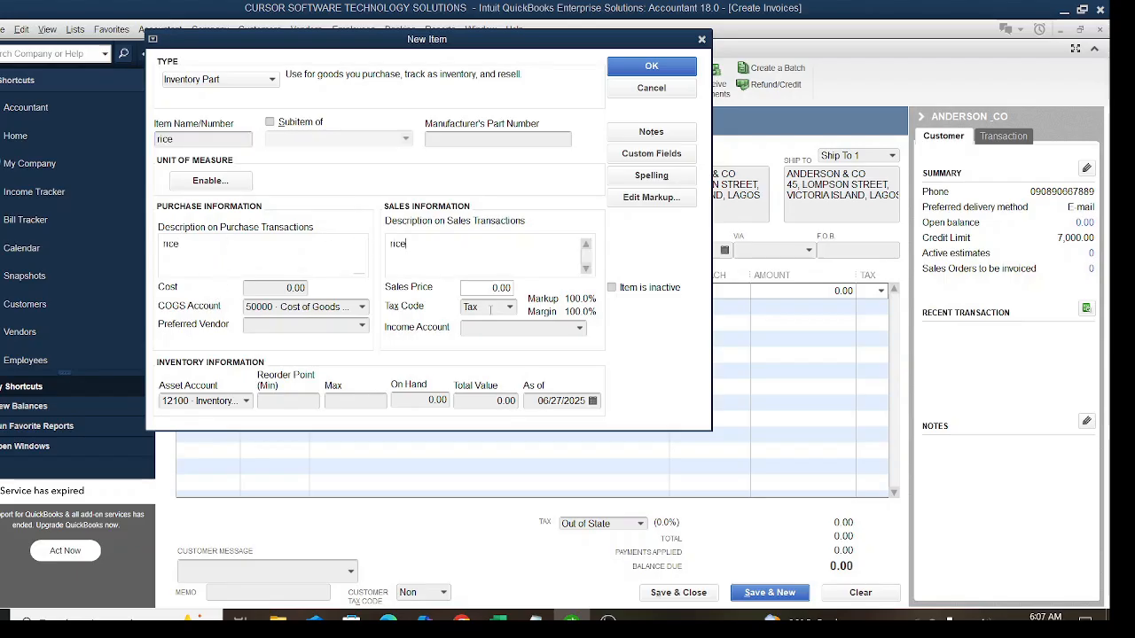
Assign Owners Draw as the item's income account and save the item to the invoice line, acknowledging the notices
click(581, 329)
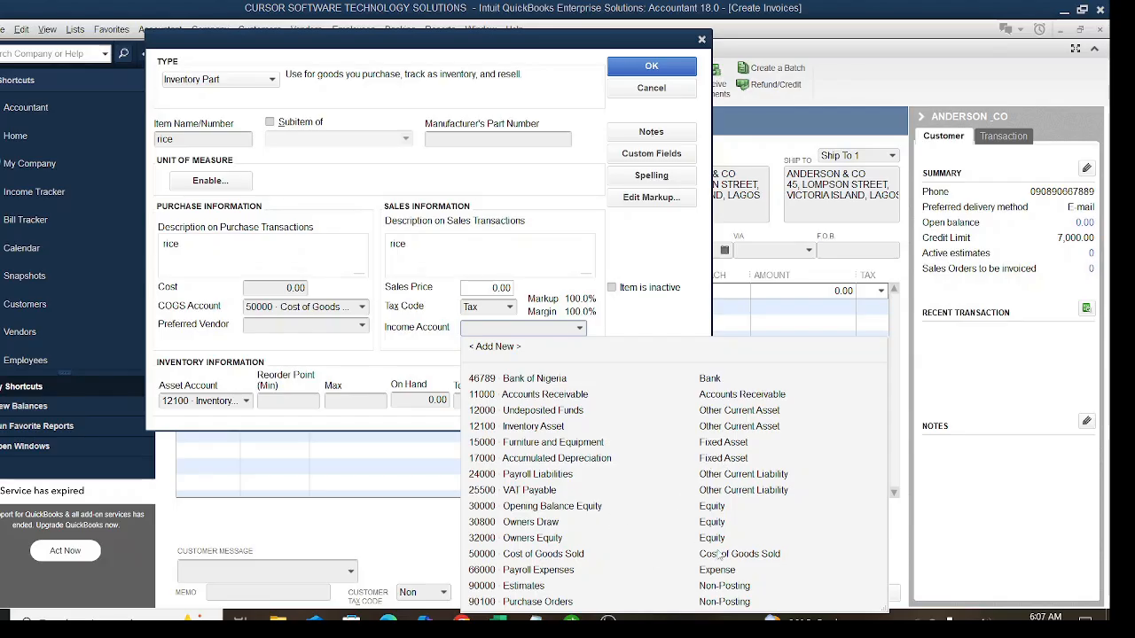
click(530, 525)
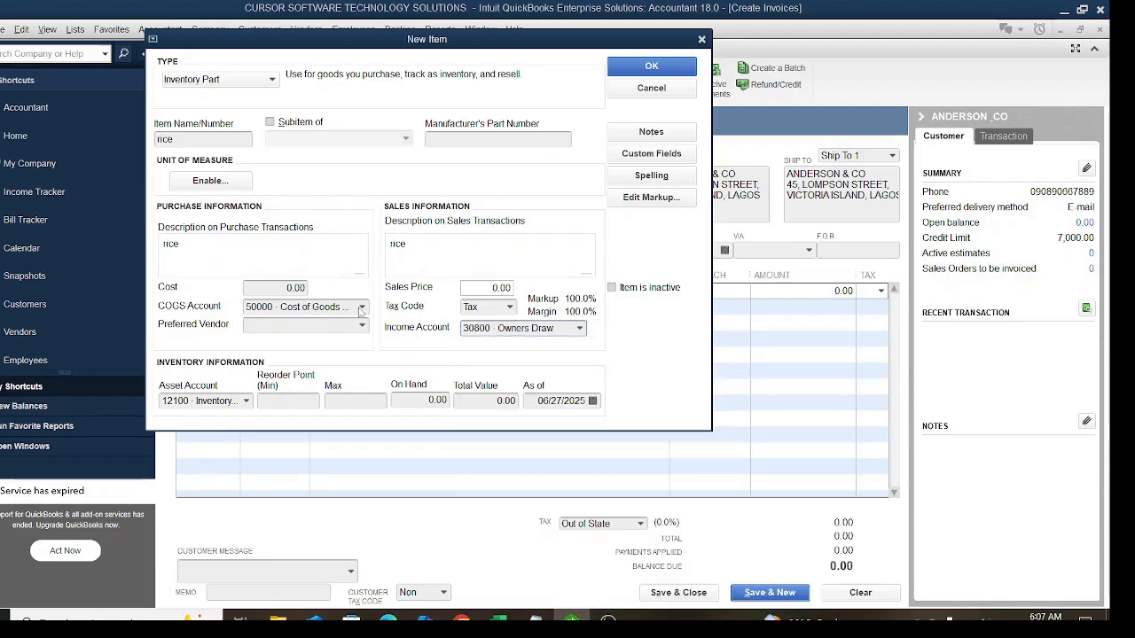
click(667, 64)
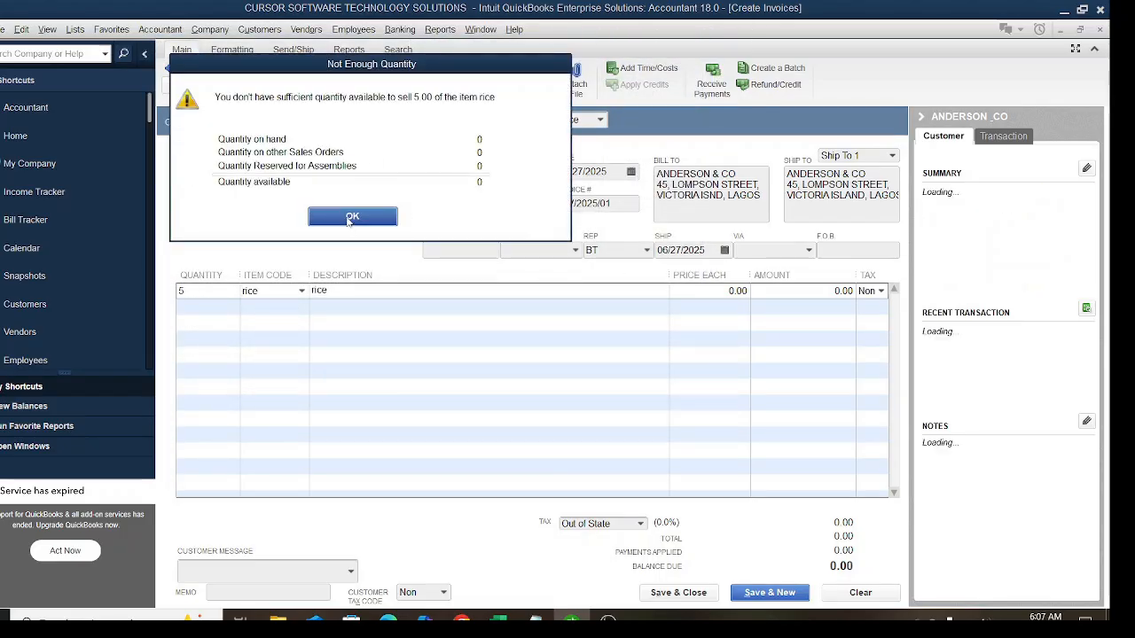
click(350, 221)
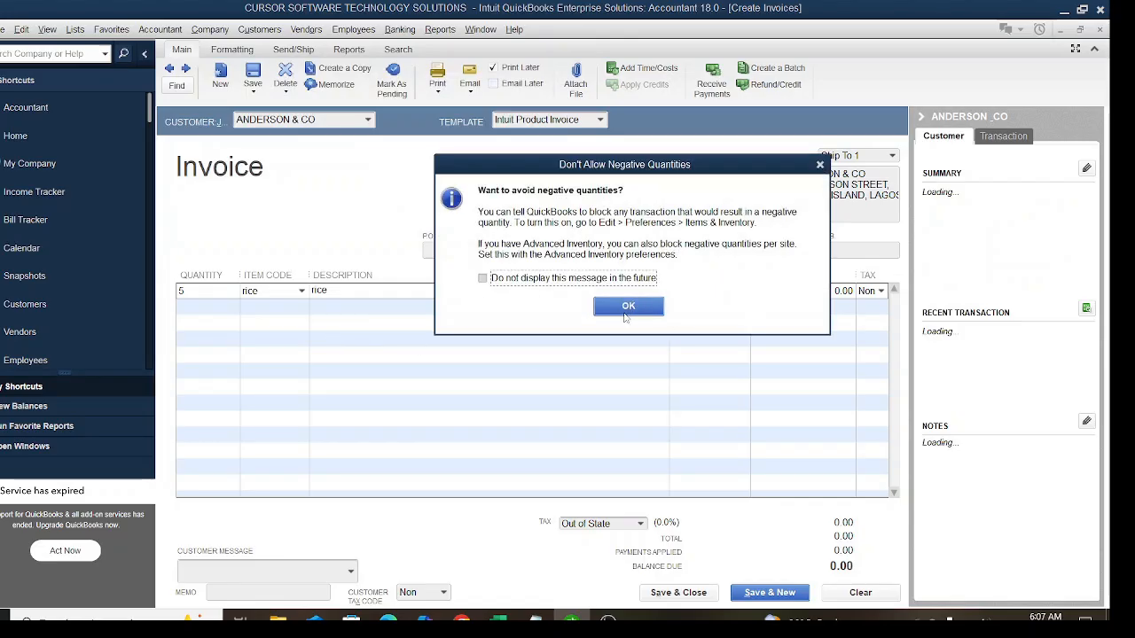
click(625, 316)
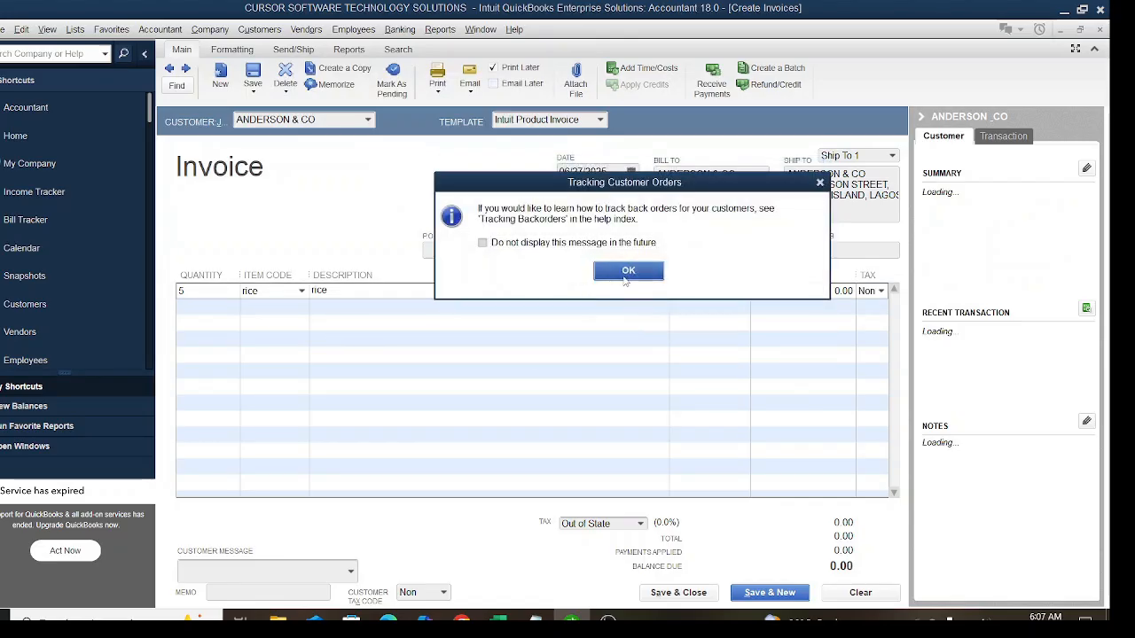
click(627, 272)
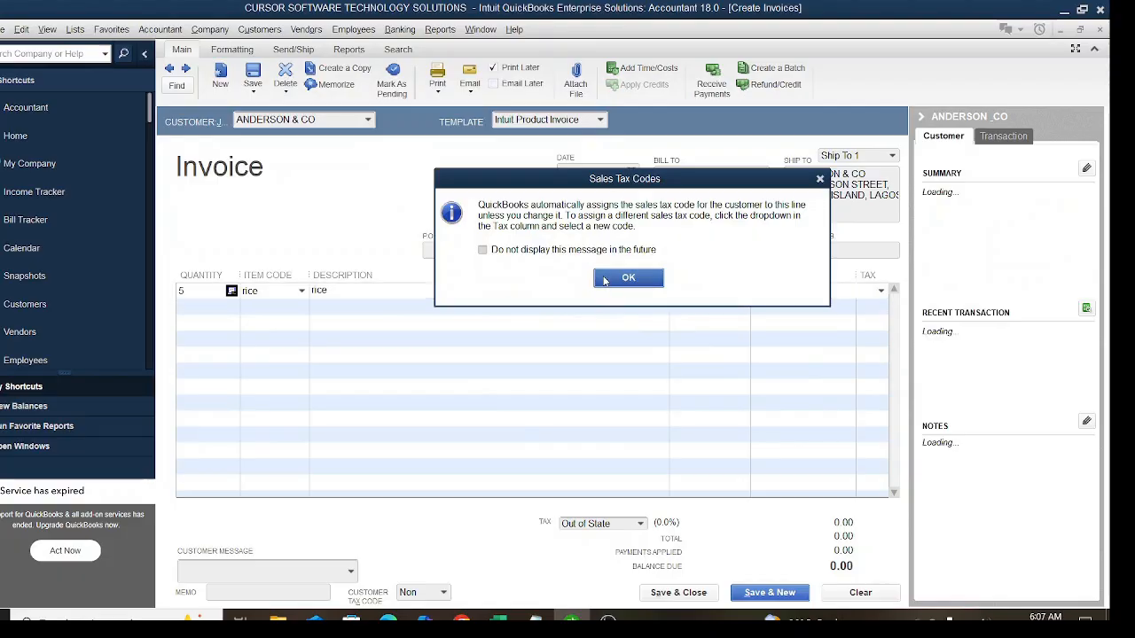
click(606, 281)
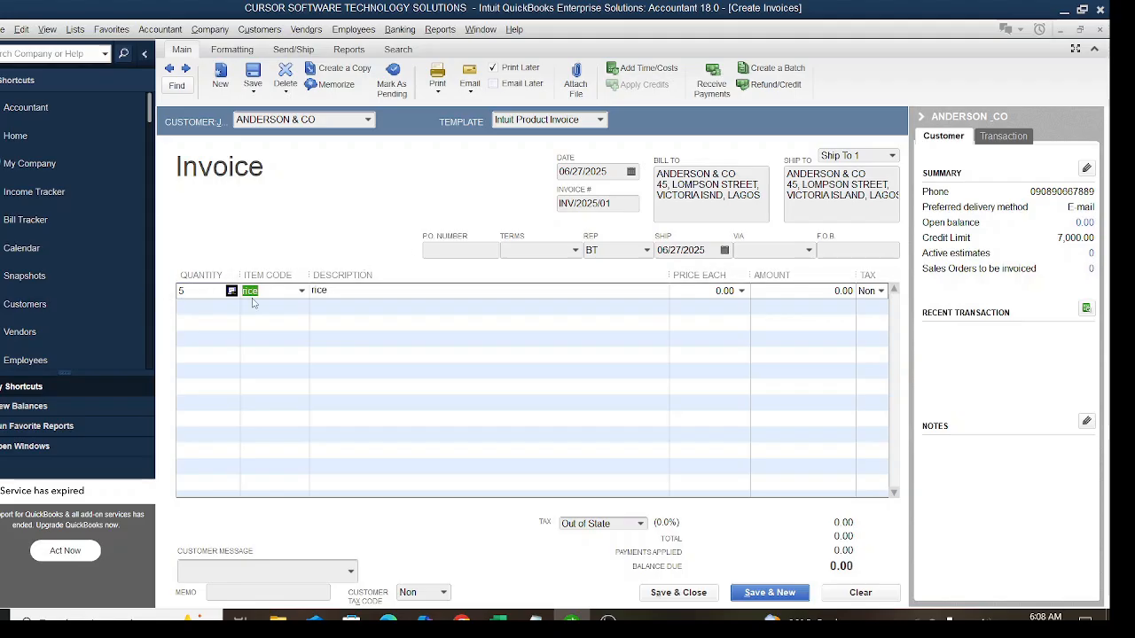
Set the rice line's unit price to 9,000 and dismiss the price level notice
click(712, 294)
text(9000)
click(823, 291)
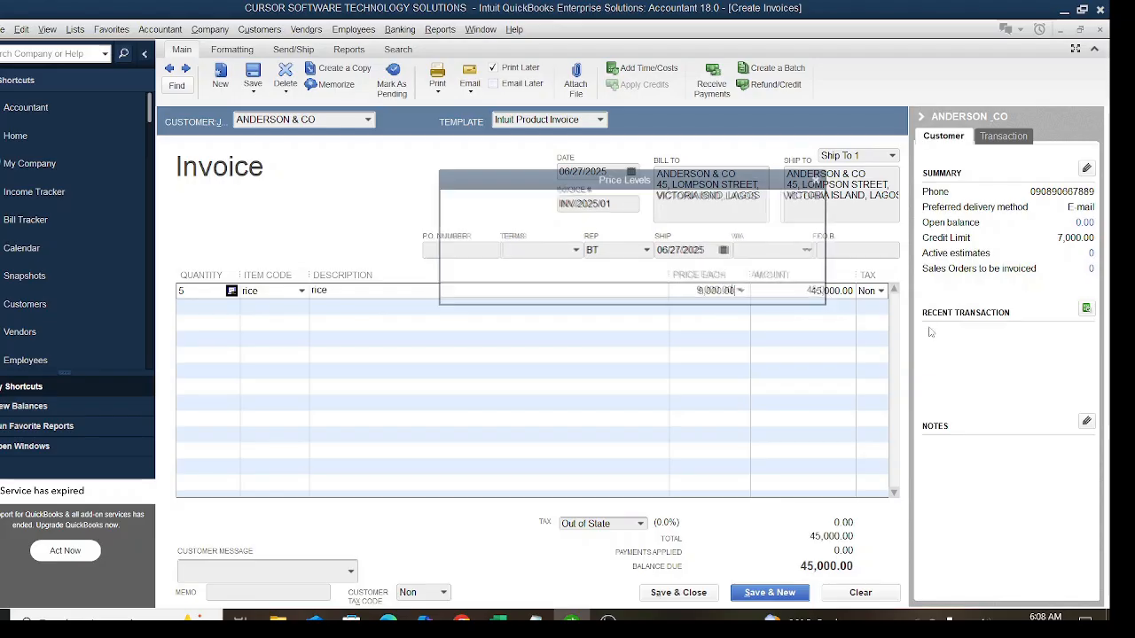
key(Return)
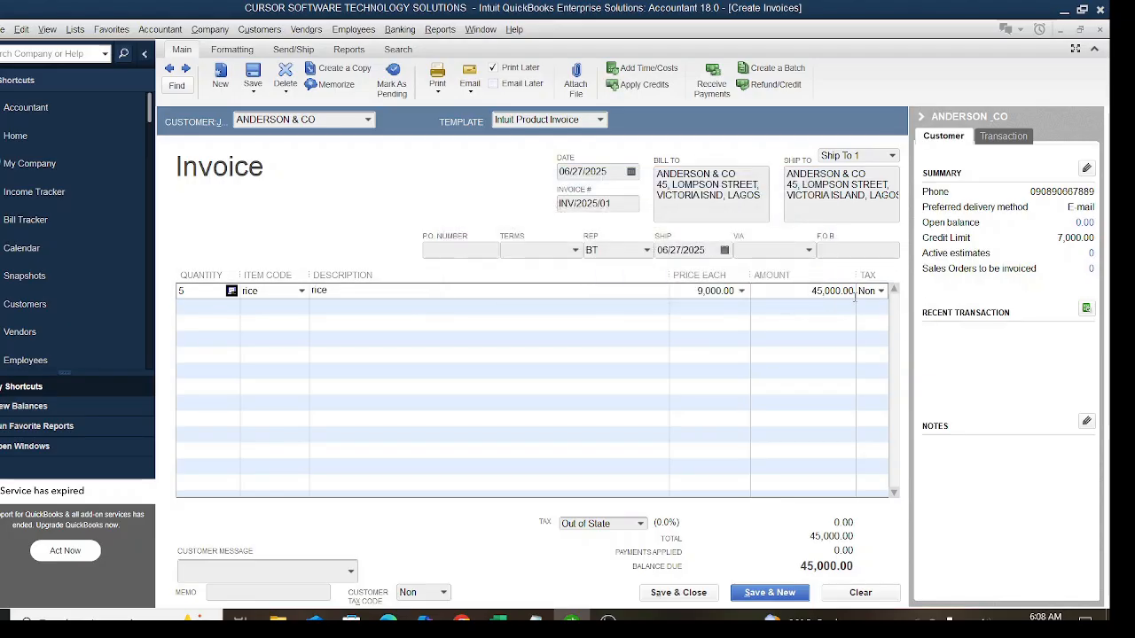
Mark the rice line as taxable with the Tax code and set the invoice's tax item to VAT
click(881, 291)
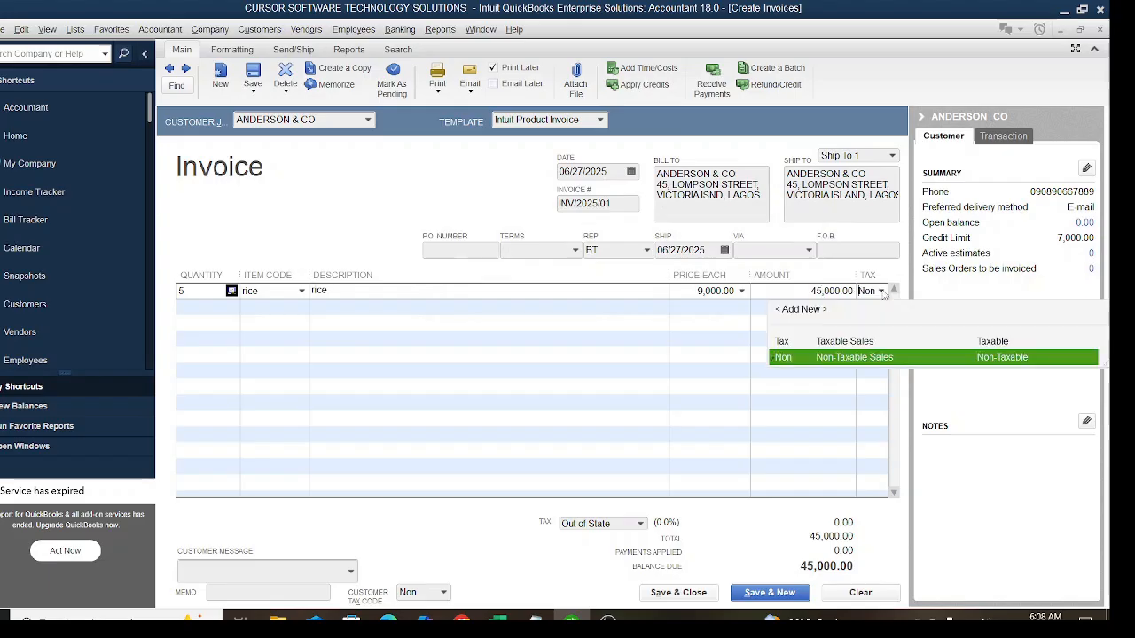
click(792, 344)
click(642, 523)
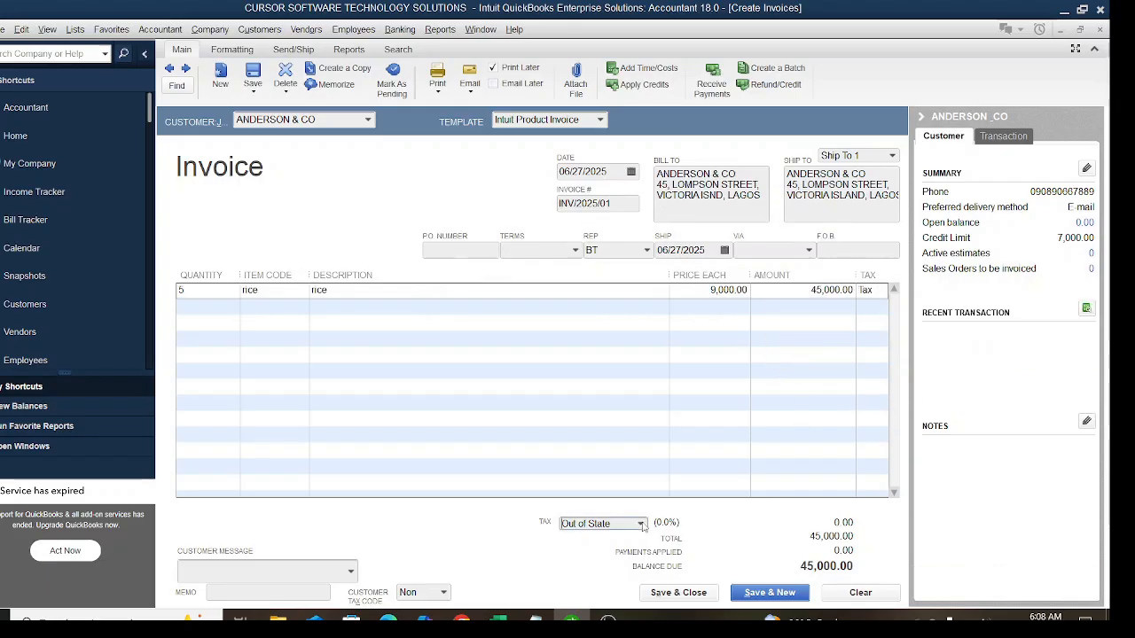
click(876, 290)
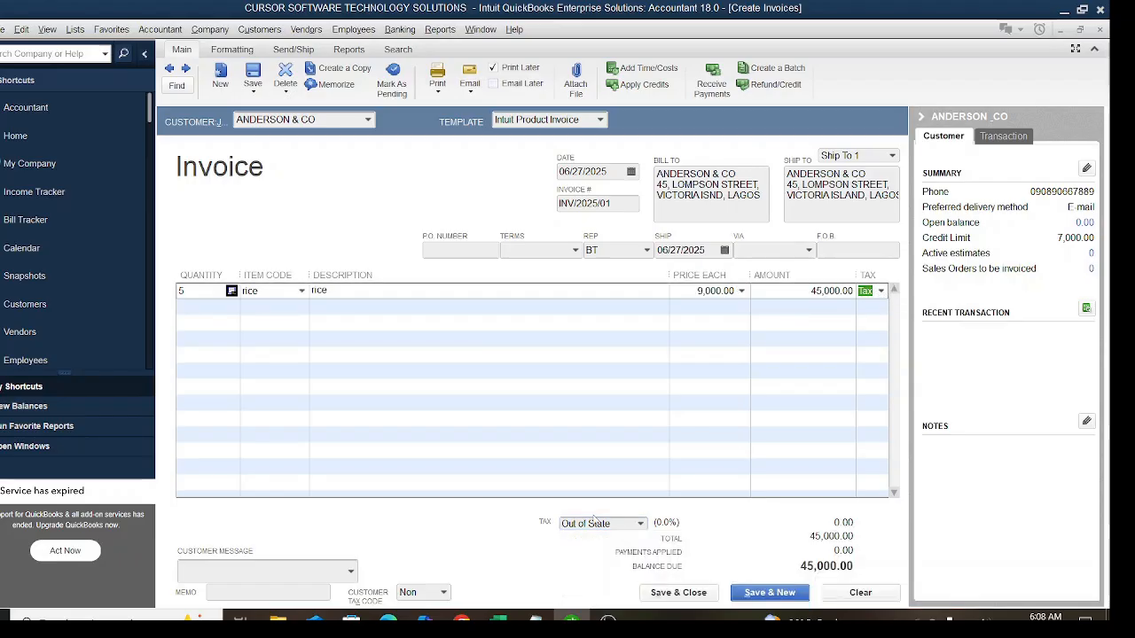
click(642, 524)
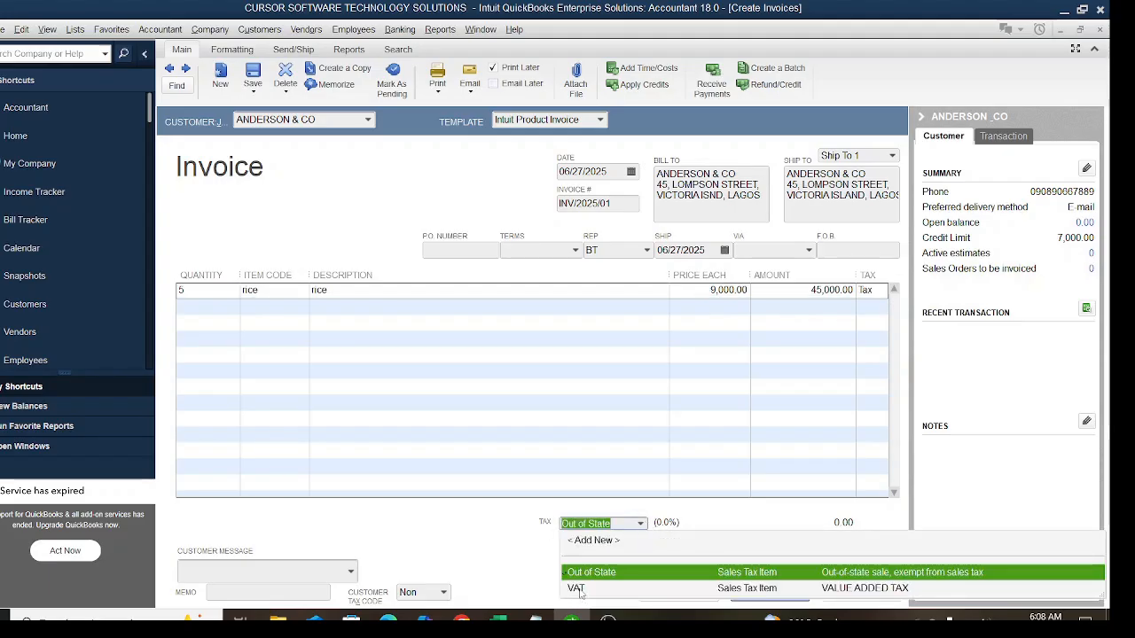
click(579, 590)
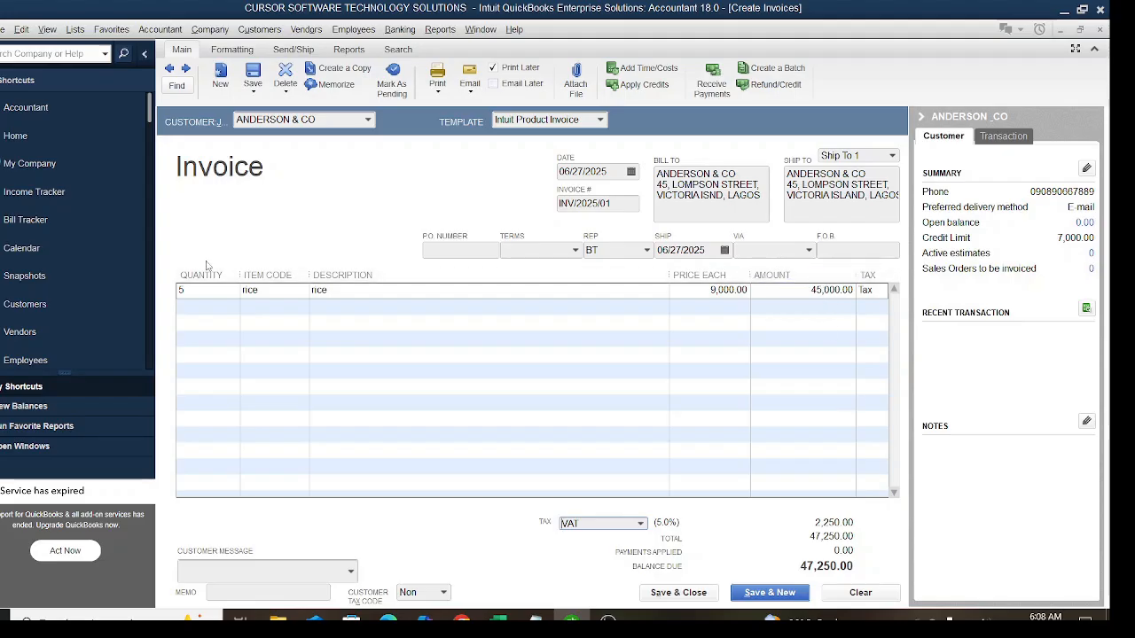
Switch the rice line's tax code to Non and return it to Tax to compare the invoice totals
click(879, 289)
click(881, 291)
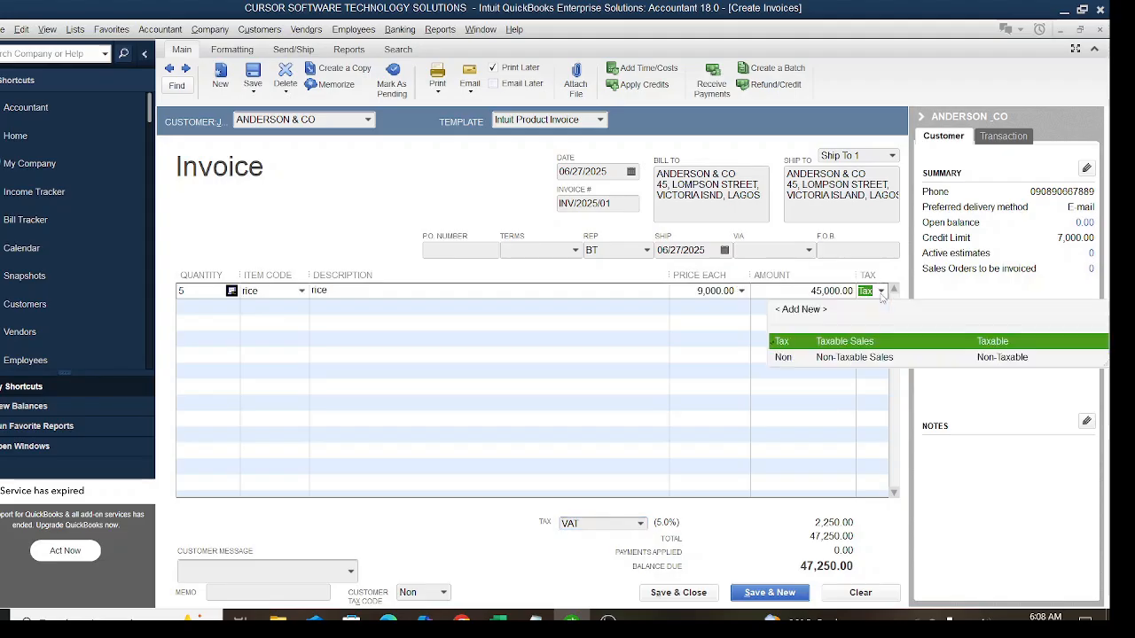
click(797, 359)
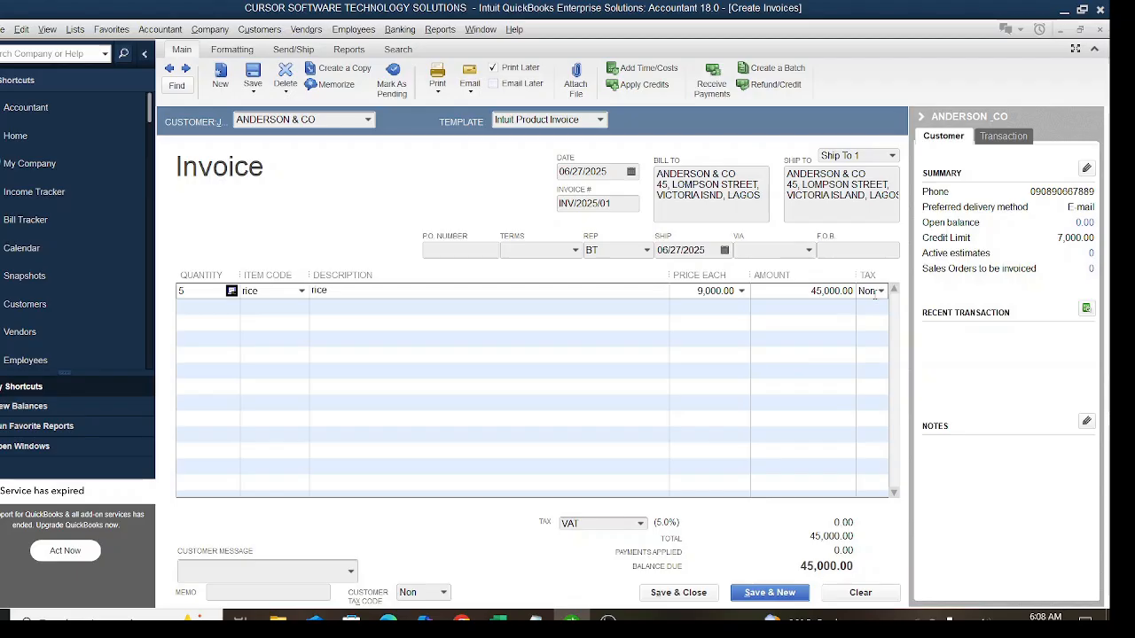
click(880, 292)
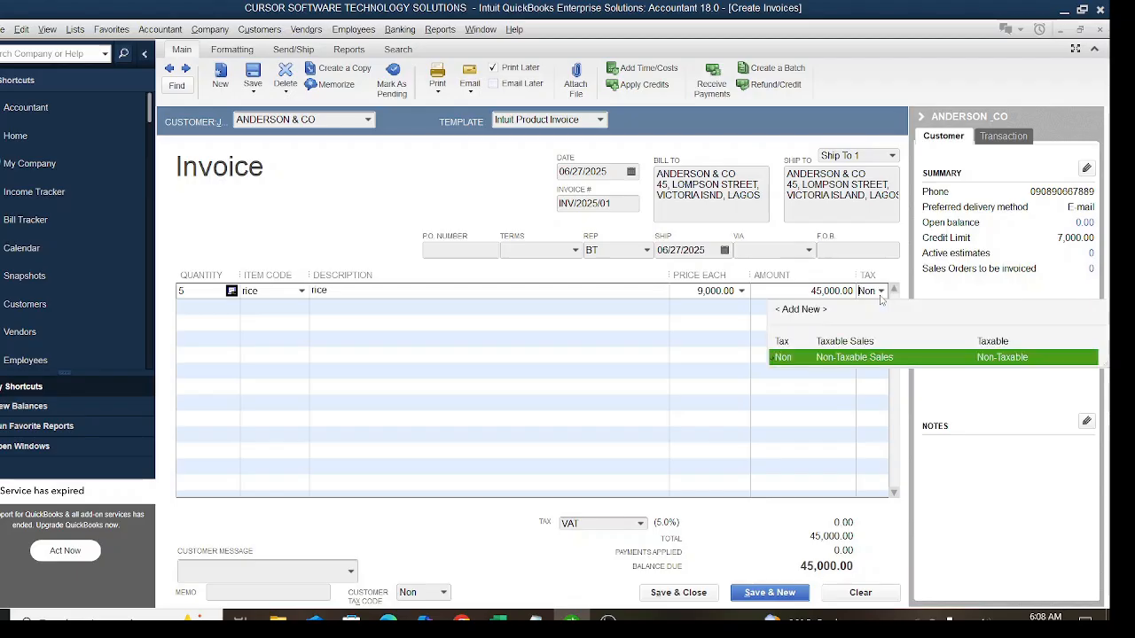
click(796, 346)
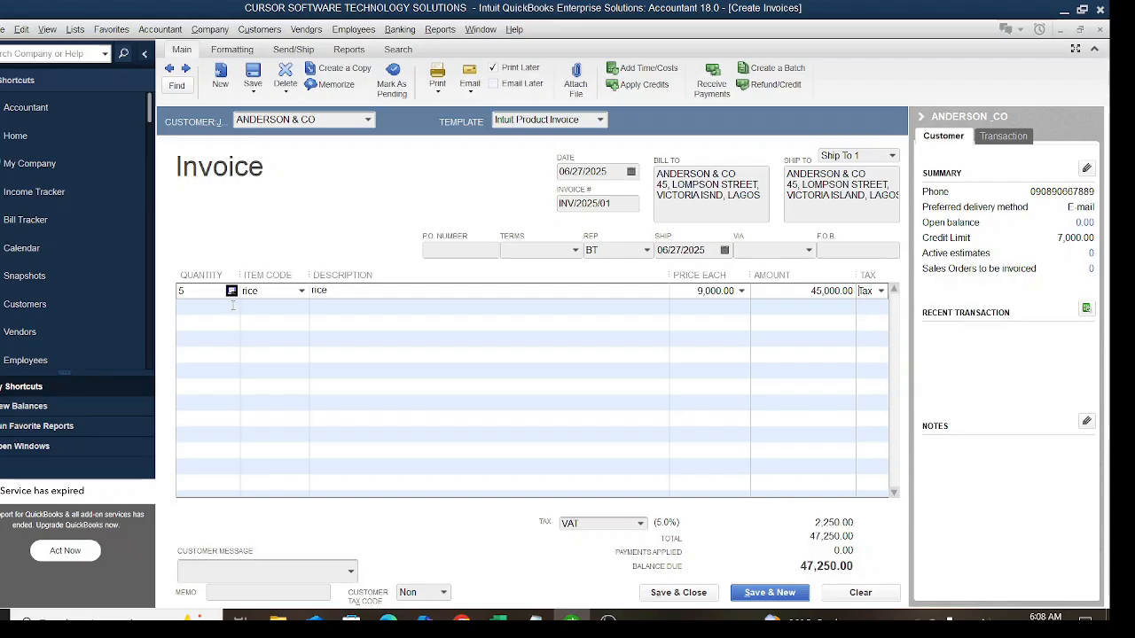
Save and close the invoice, allowing it to exceed the credit limit and limiting the billing address and tax item changes to this transaction
click(224, 306)
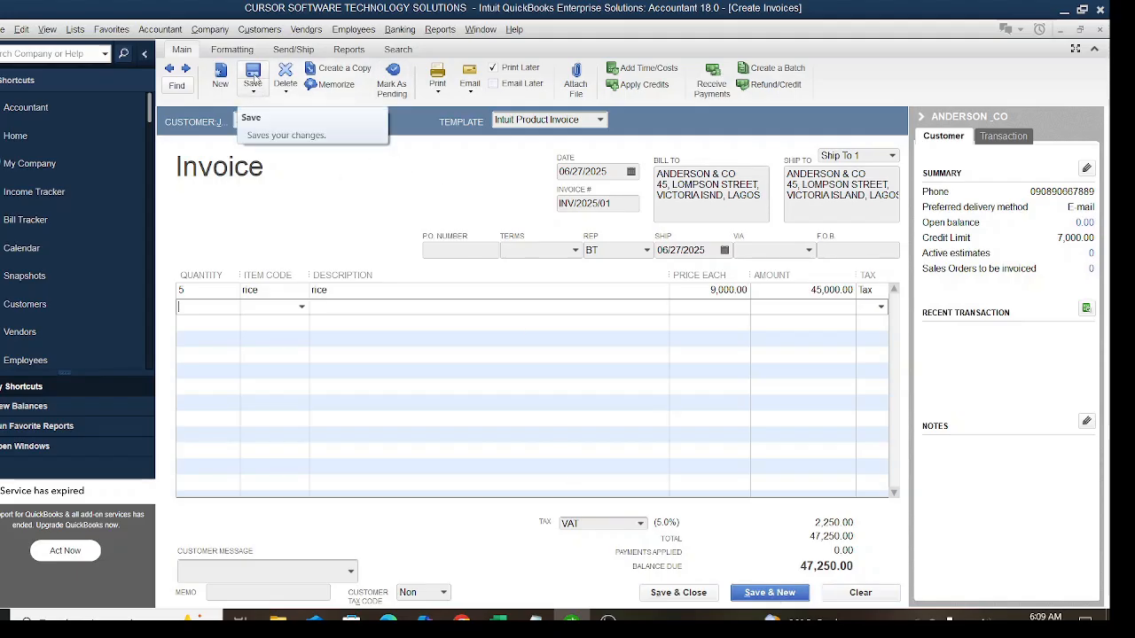
click(253, 80)
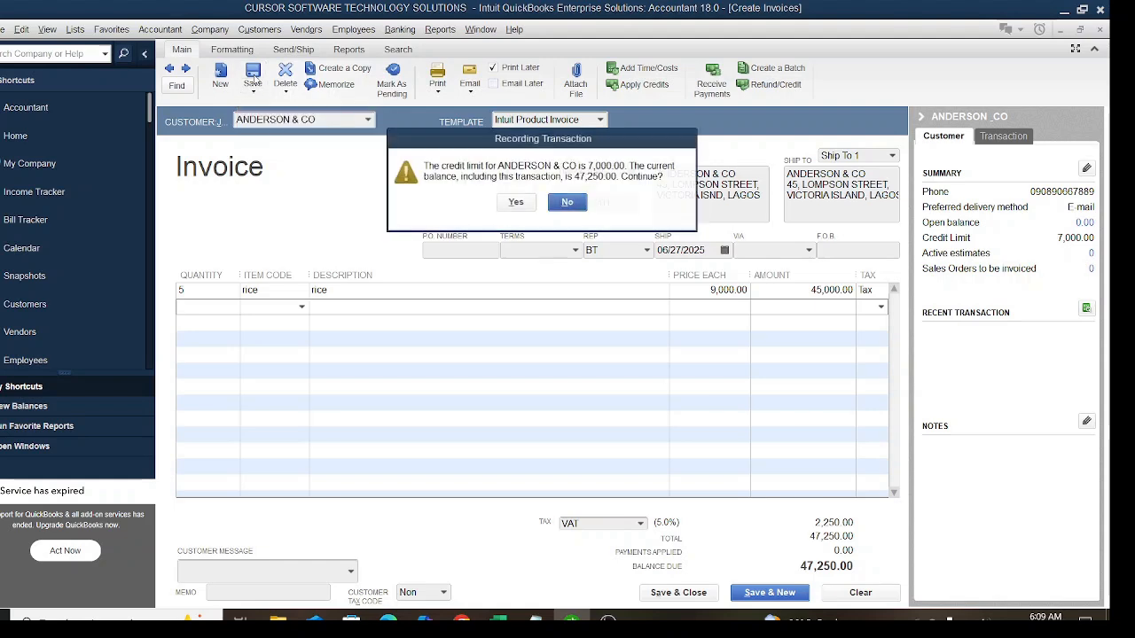
click(516, 200)
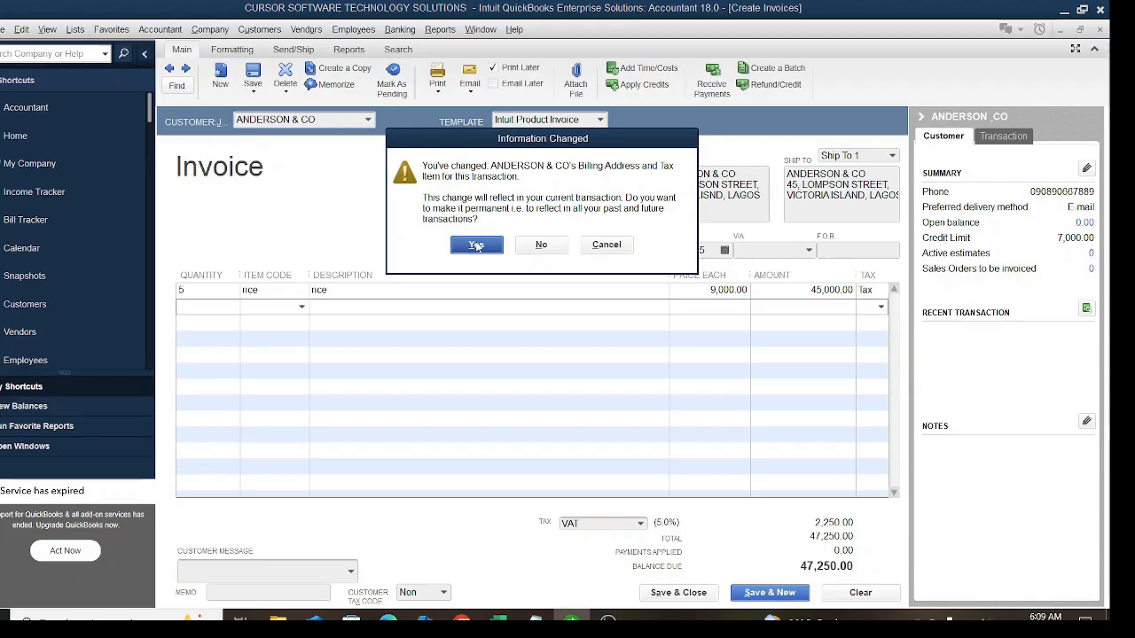
click(540, 250)
click(758, 175)
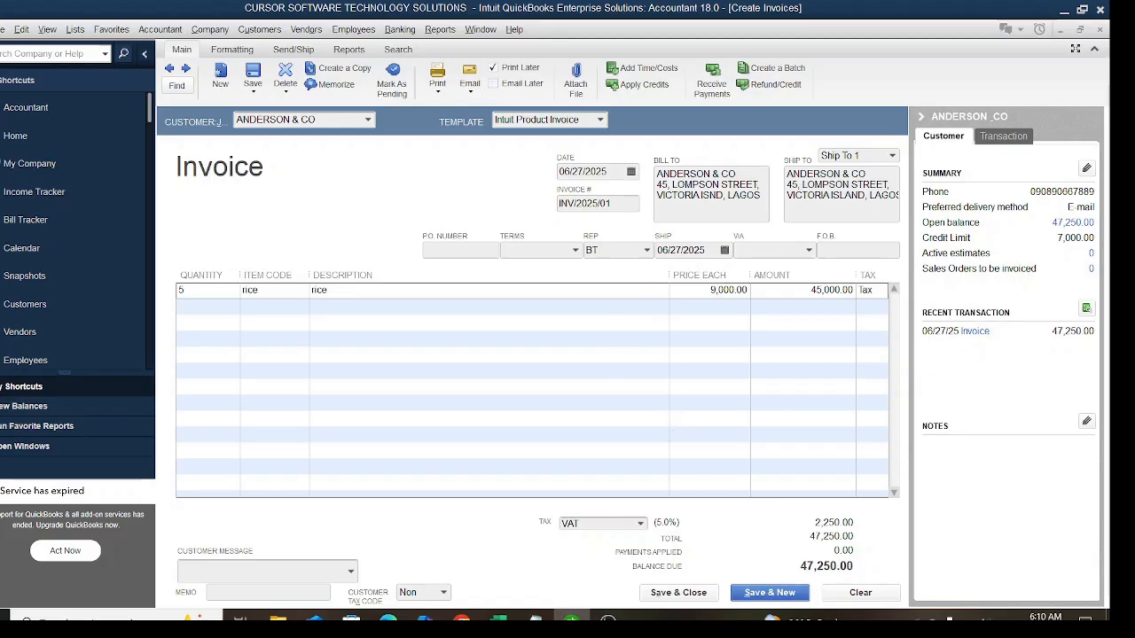
click(692, 595)
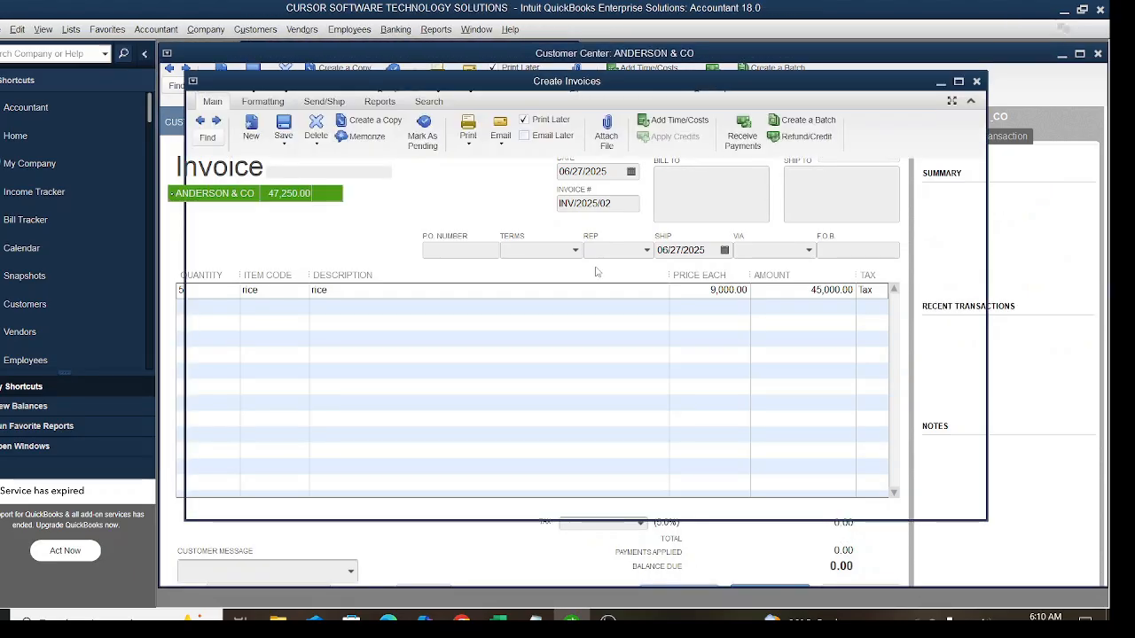